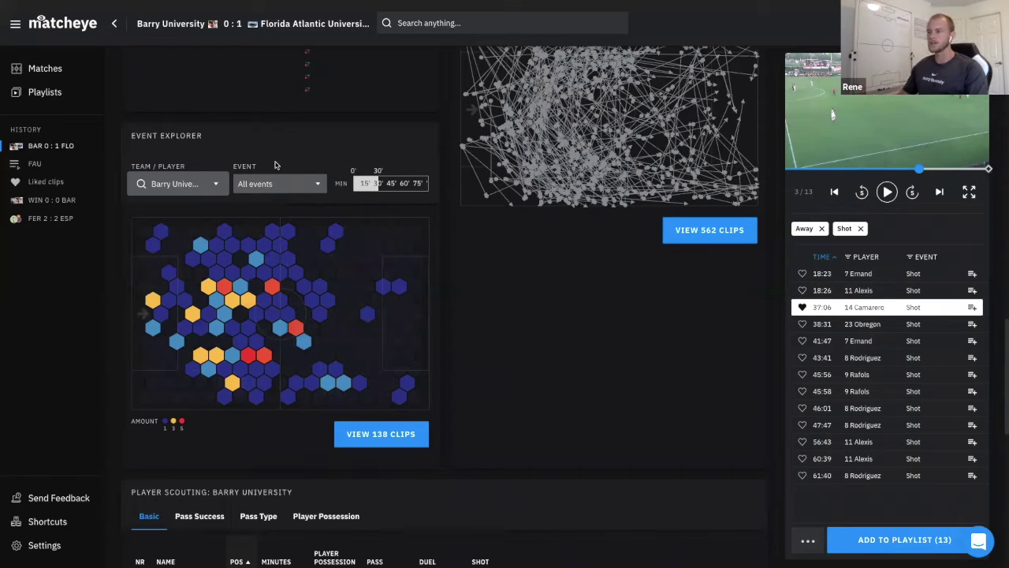
Filter Barry University's event map to Won Duels and inspect the individual duels around midfield and the attacking half
left_click(304, 186)
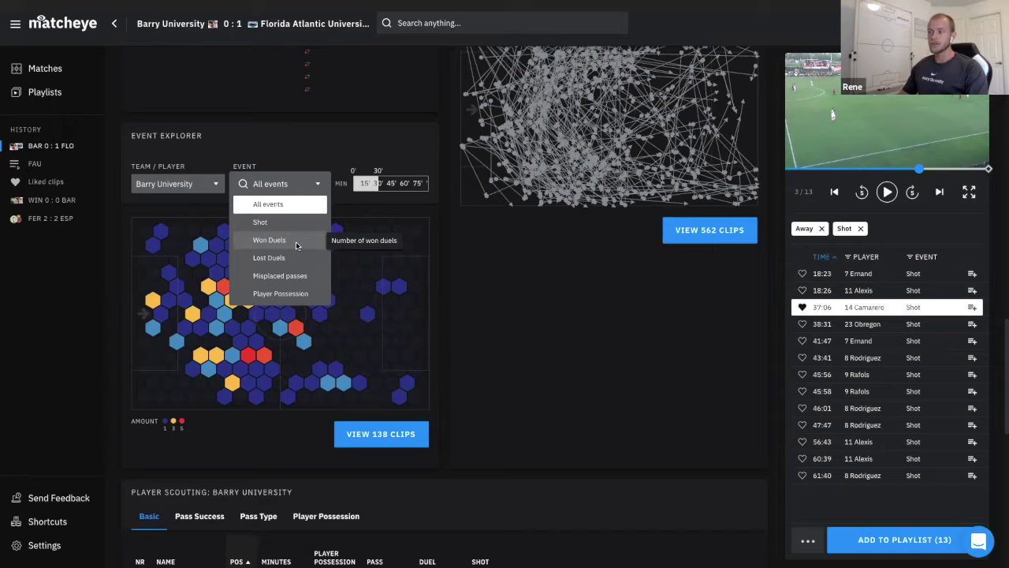
left_click(268, 239)
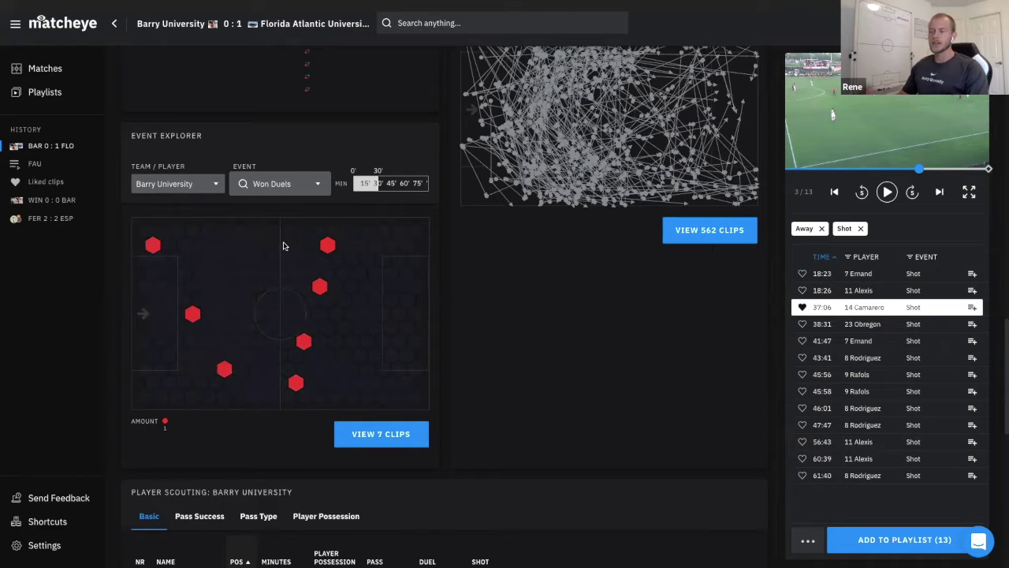
mouse_move(331, 252)
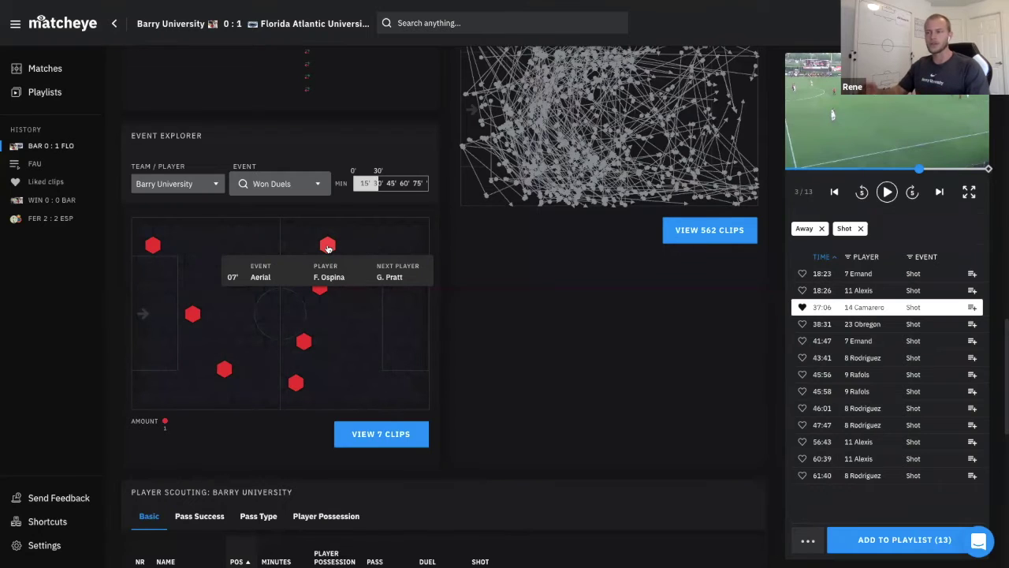
mouse_move(320, 287)
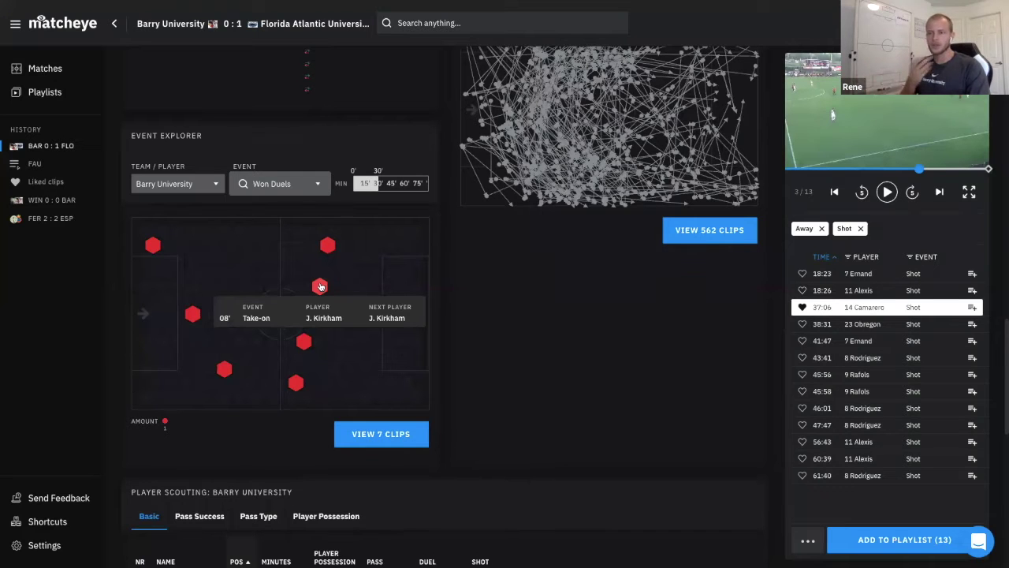
mouse_move(309, 338)
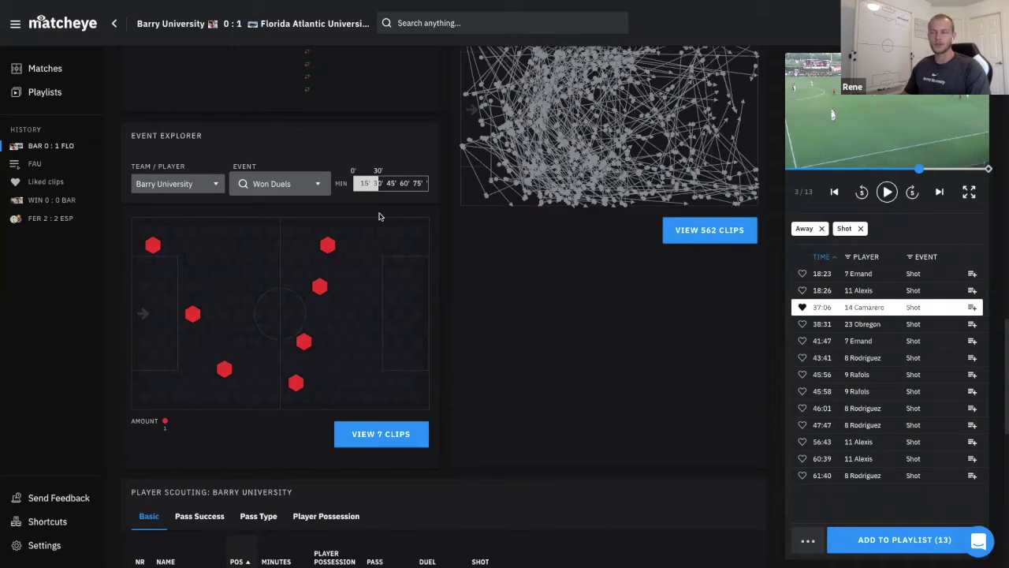
Switch Barry University's event map to Lost Duels and inspect the duels around the centre circle
left_click(308, 185)
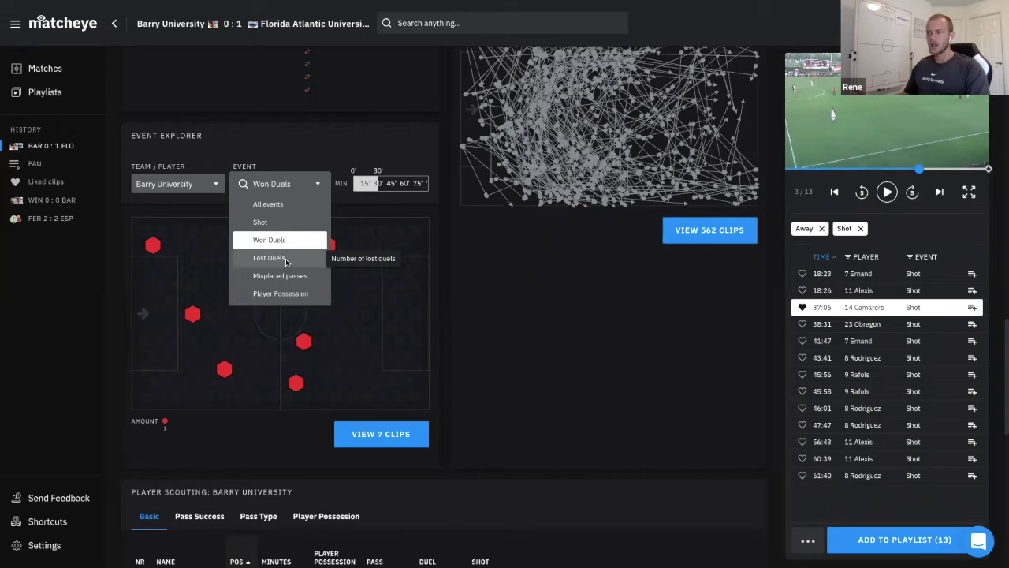
left_click(286, 259)
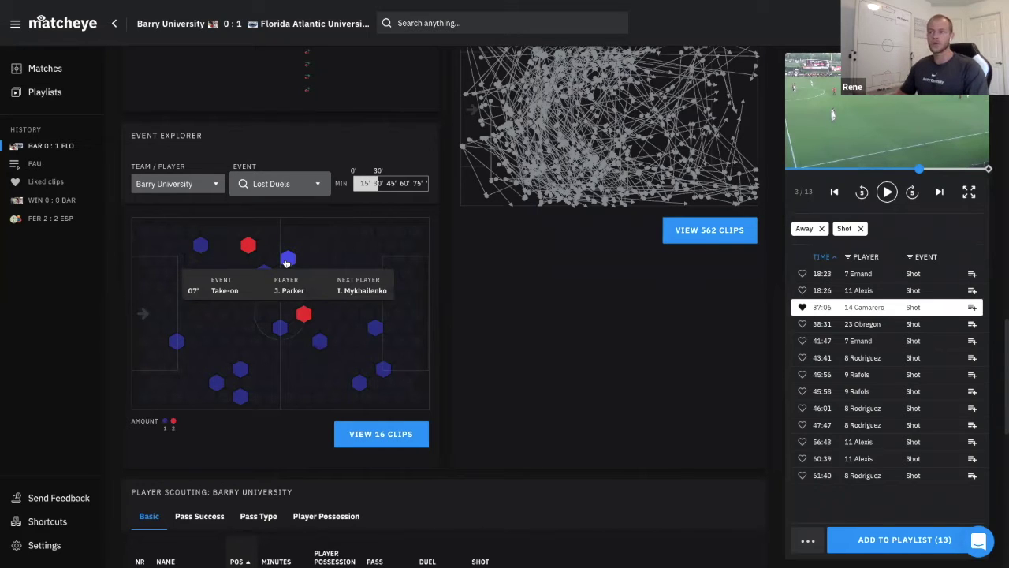
mouse_move(301, 316)
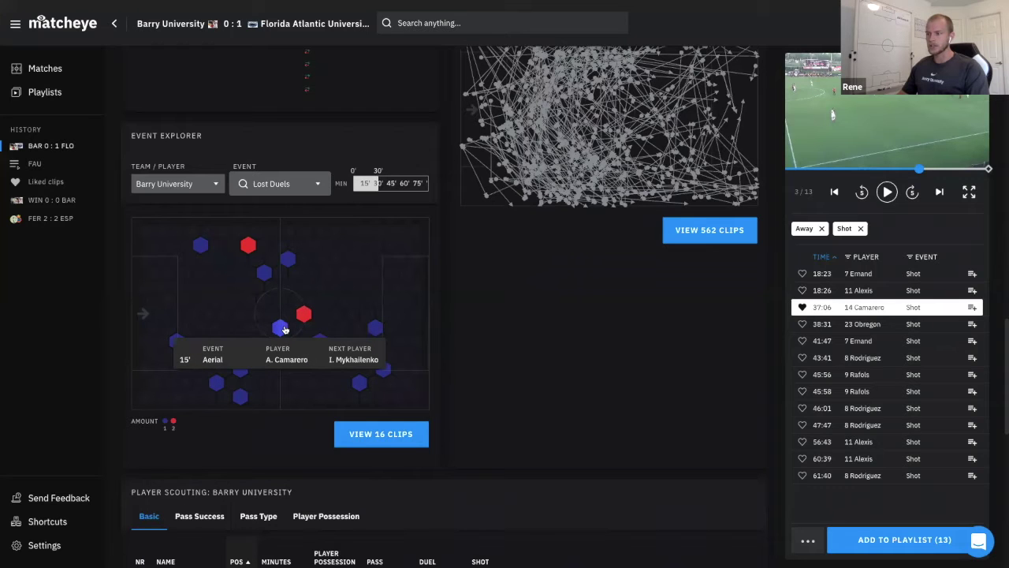
mouse_move(264, 274)
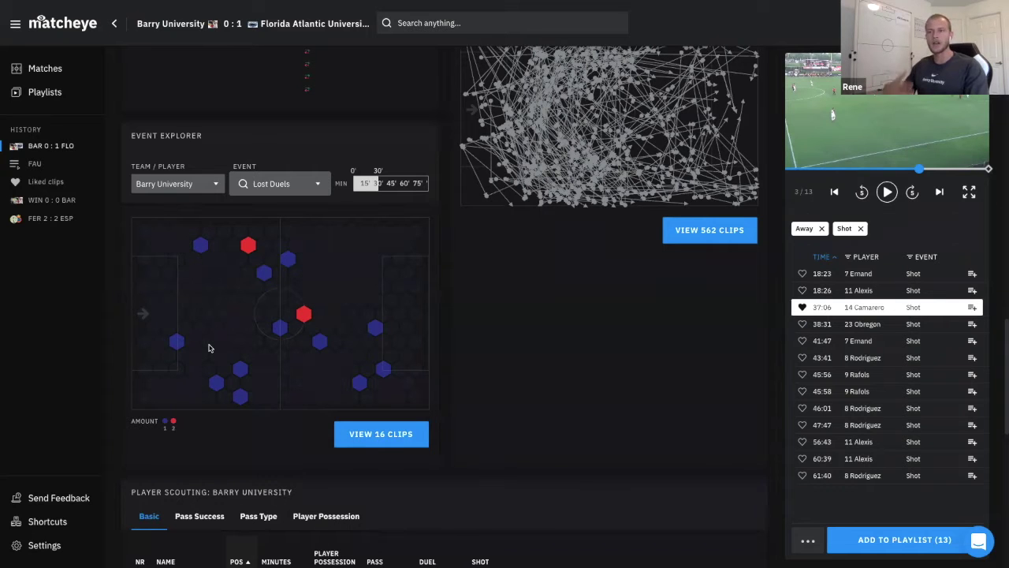
Open the clip of the 21:46 lost duel just inside Barry University's half, enlarge the video and play it briefly
left_click(263, 273)
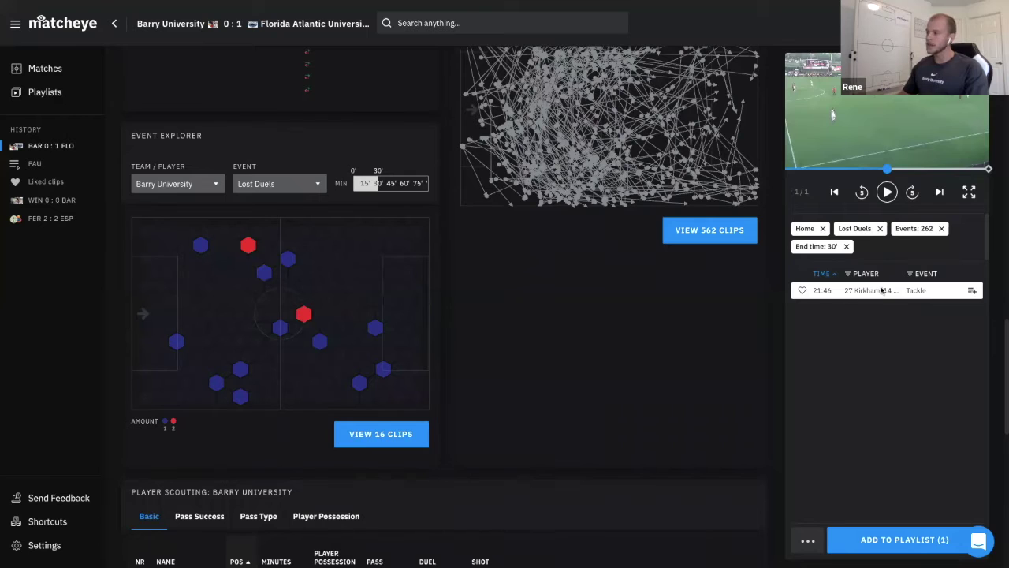
mouse_move(277, 275)
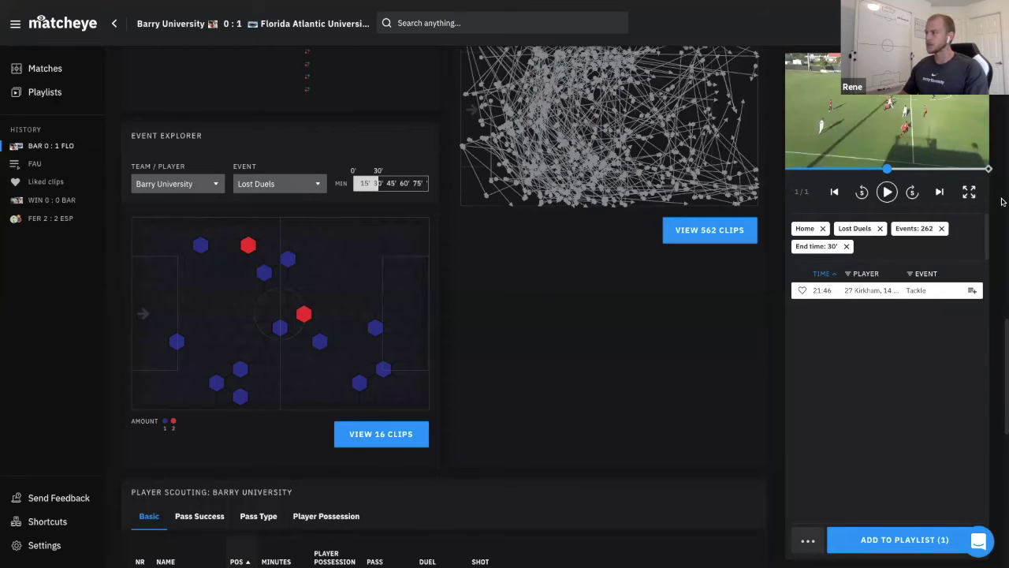
left_click(970, 191)
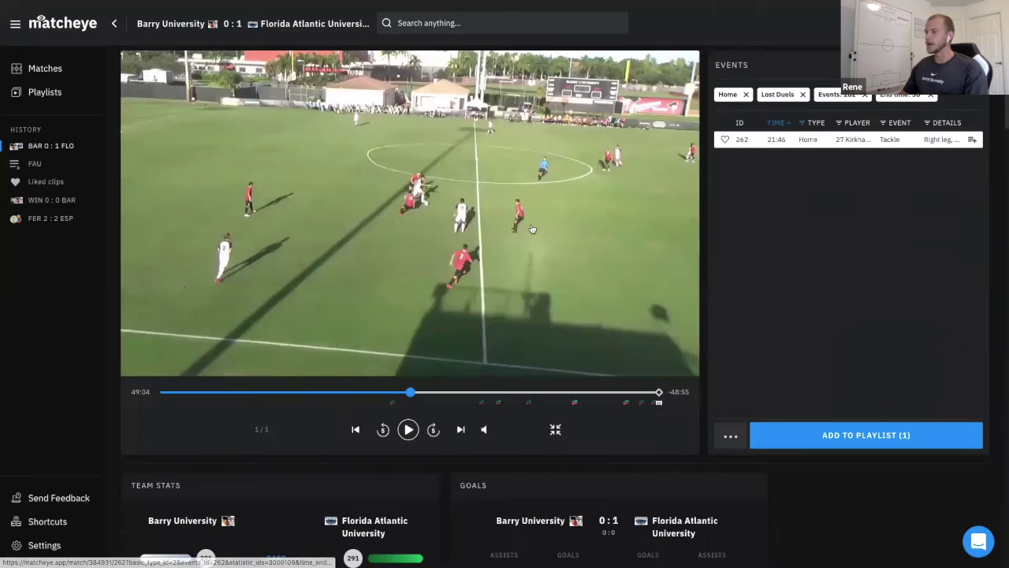
left_click(410, 216)
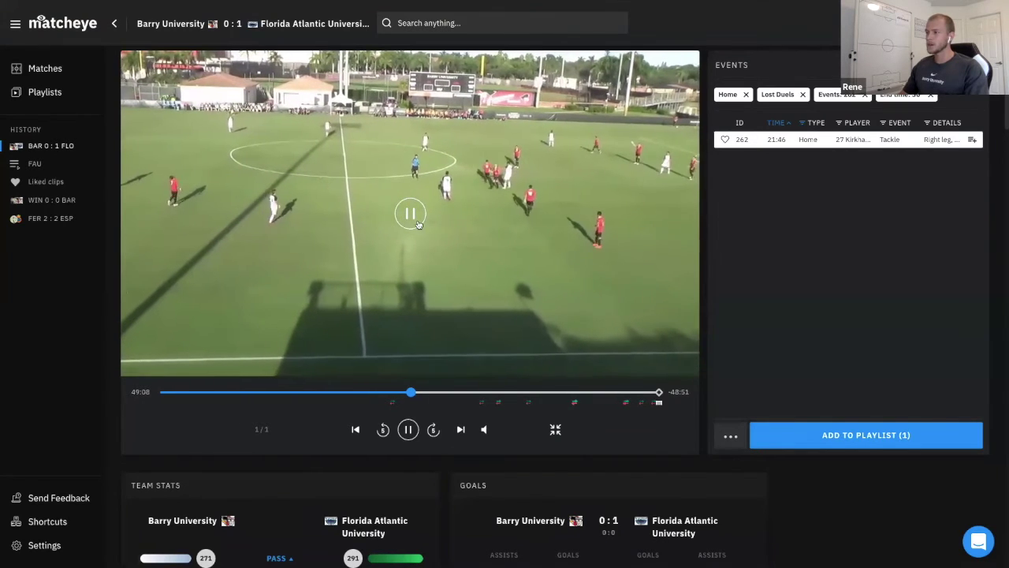
left_click(423, 264)
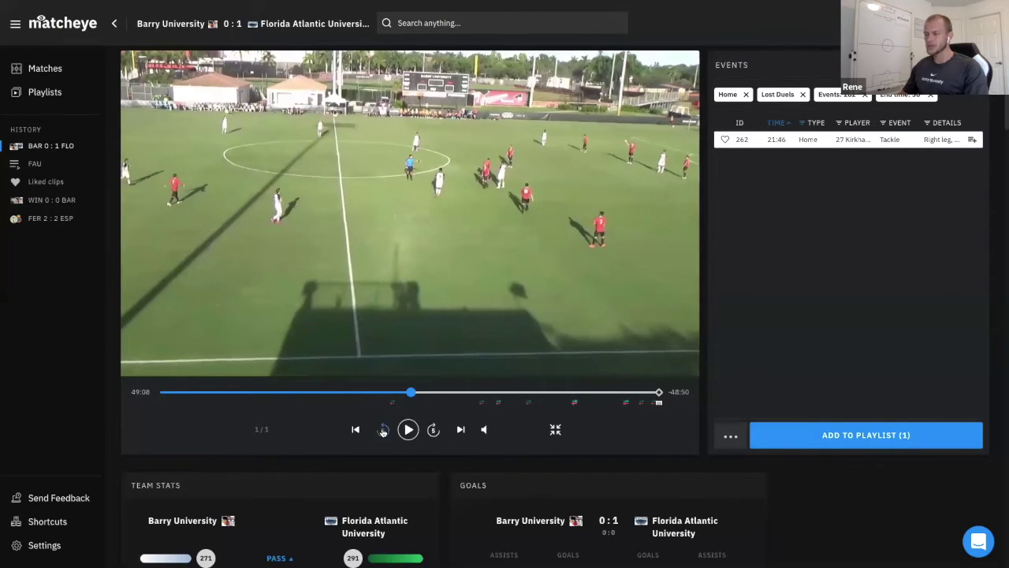
Rewind the tackle clip 10 seconds and replay it, pausing to examine the lost duel
left_click(383, 429)
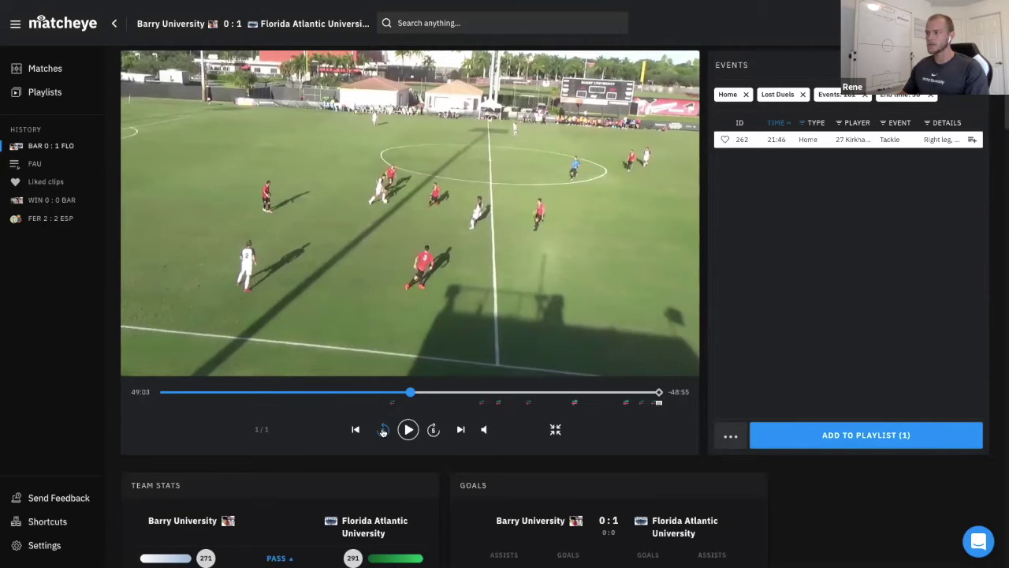
left_click(383, 429)
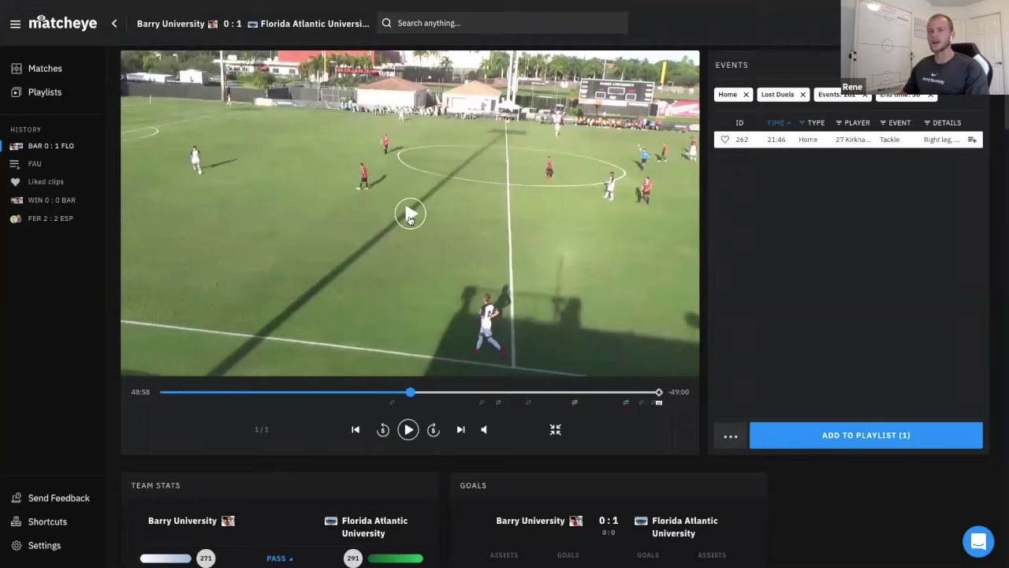
left_click(409, 219)
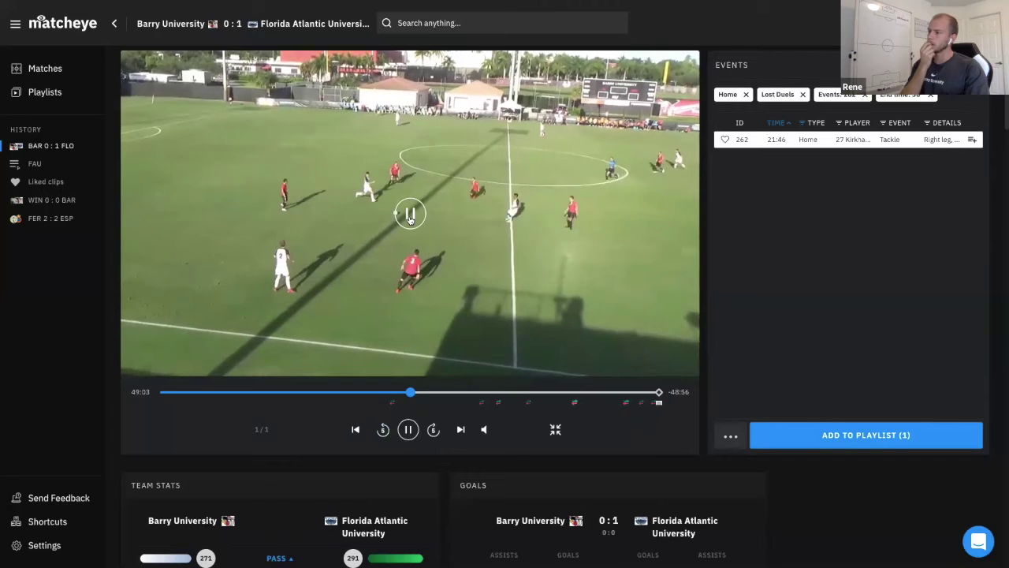
left_click(409, 219)
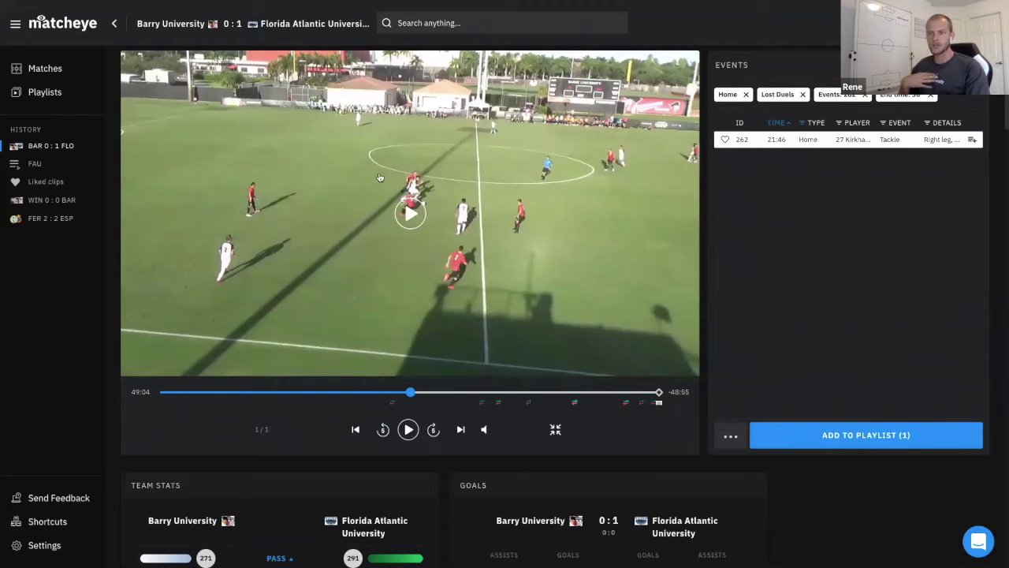
left_click(409, 213)
left_click(407, 210)
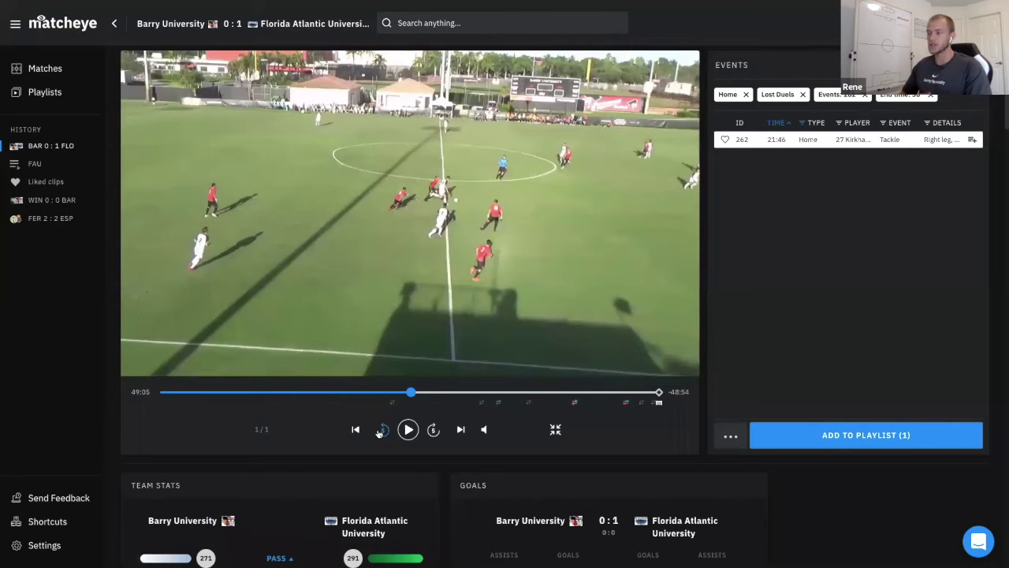
Skip the tackle clip back 5 seconds and replay the build-up to the duel in short paused sections
left_click(381, 431)
left_click(408, 430)
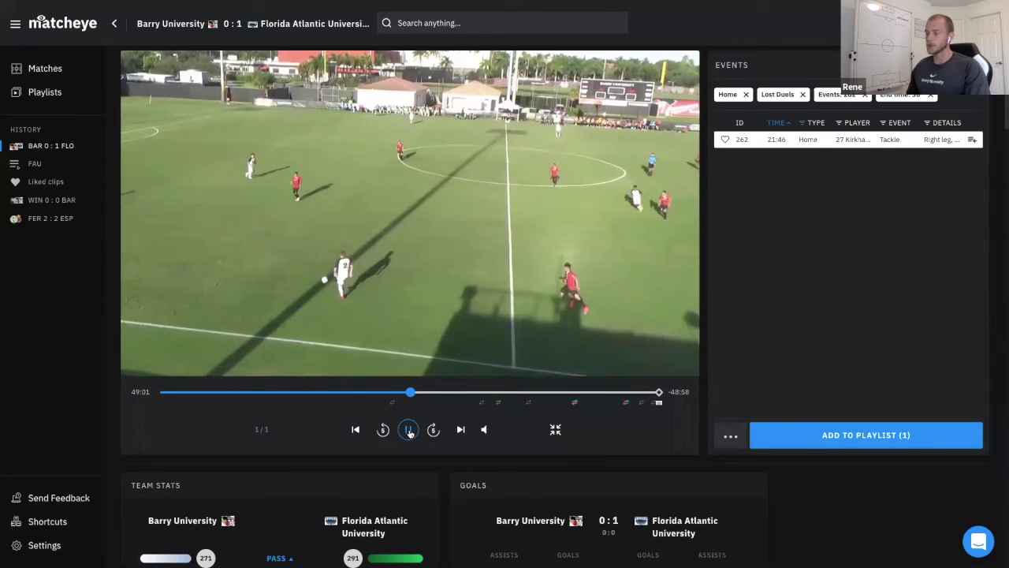
left_click(409, 429)
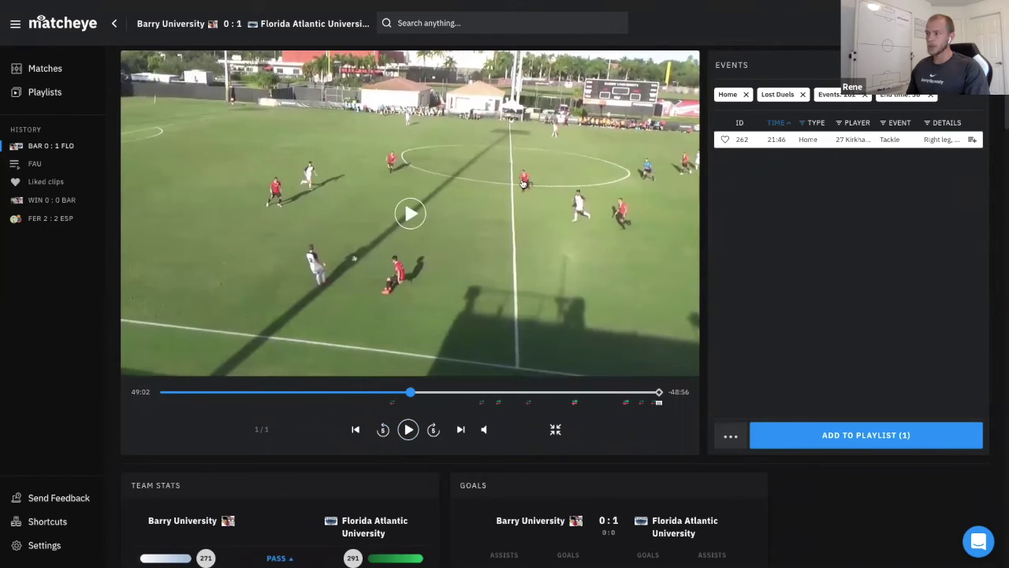
left_click(409, 429)
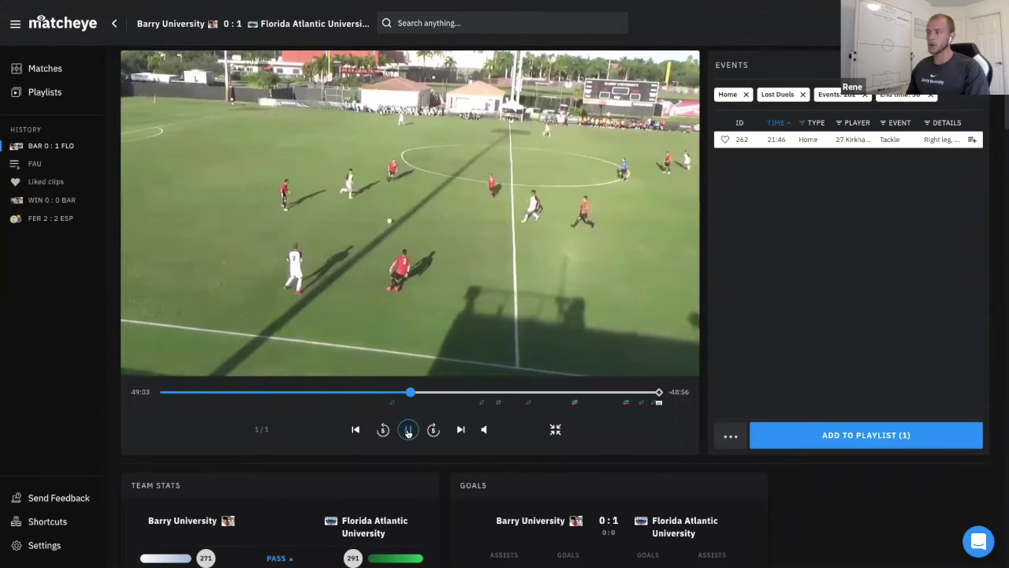
left_click(408, 430)
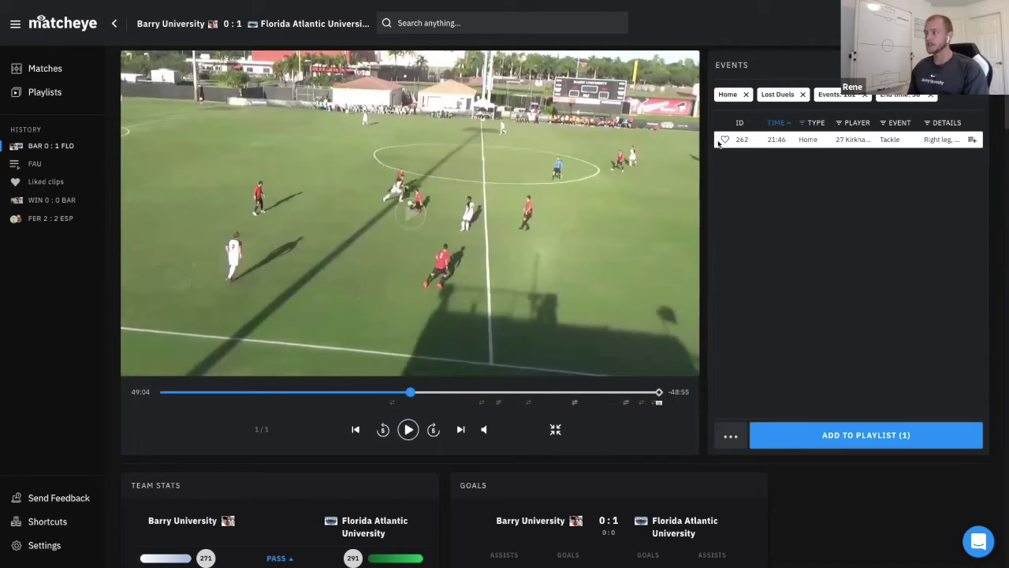
Like the 21:46 tackle clip and add it to a playlist
left_click(723, 140)
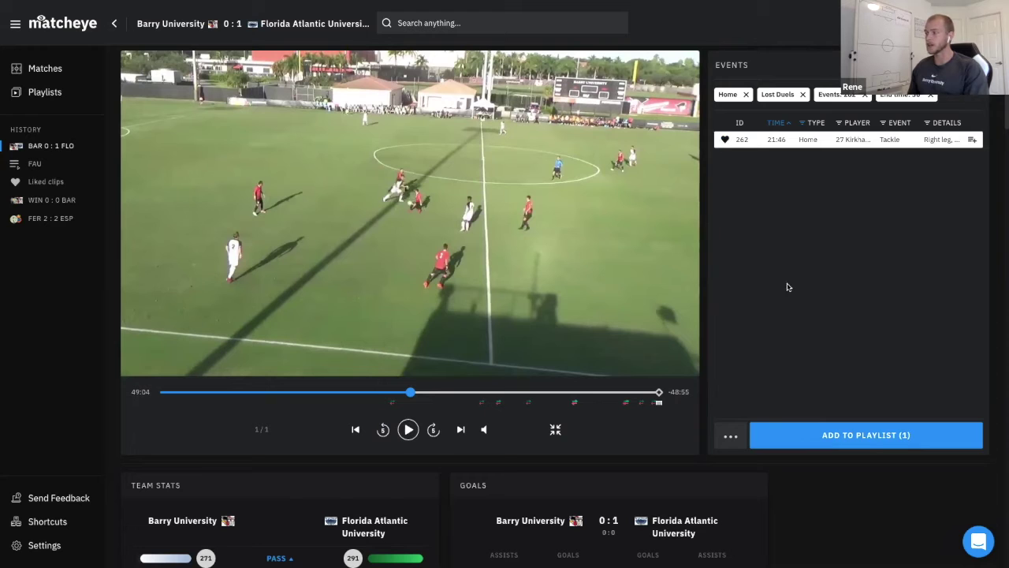
left_click(822, 433)
left_click(339, 302)
left_click(335, 323)
left_click(585, 361)
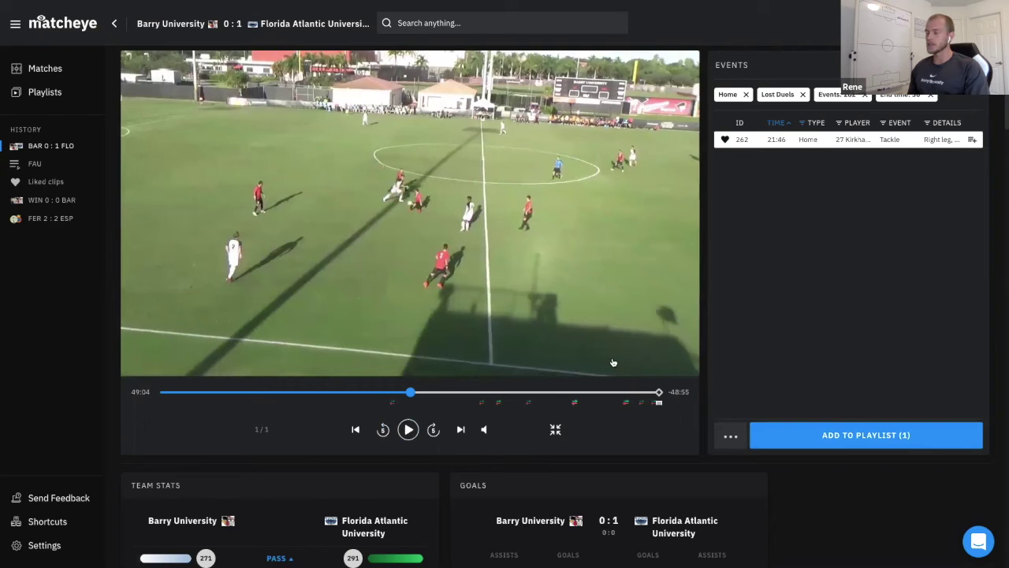
Filter Barry University's event map to Shot and extend the time range to cover minutes 0 to 90
scroll(378, 325, "down", 5)
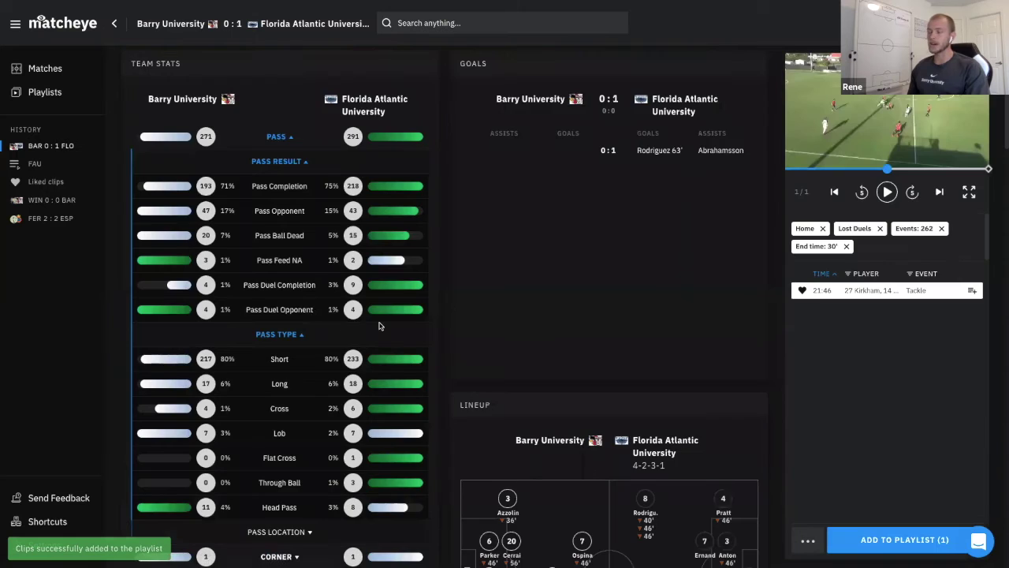
scroll(315, 313, "down", 15)
scroll(315, 314, "down", 5)
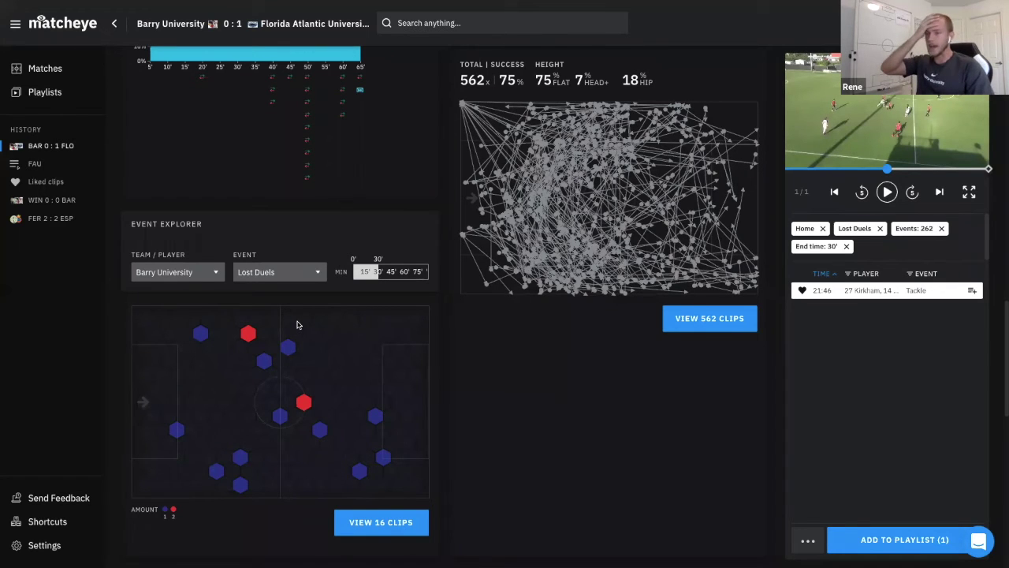
mouse_move(265, 360)
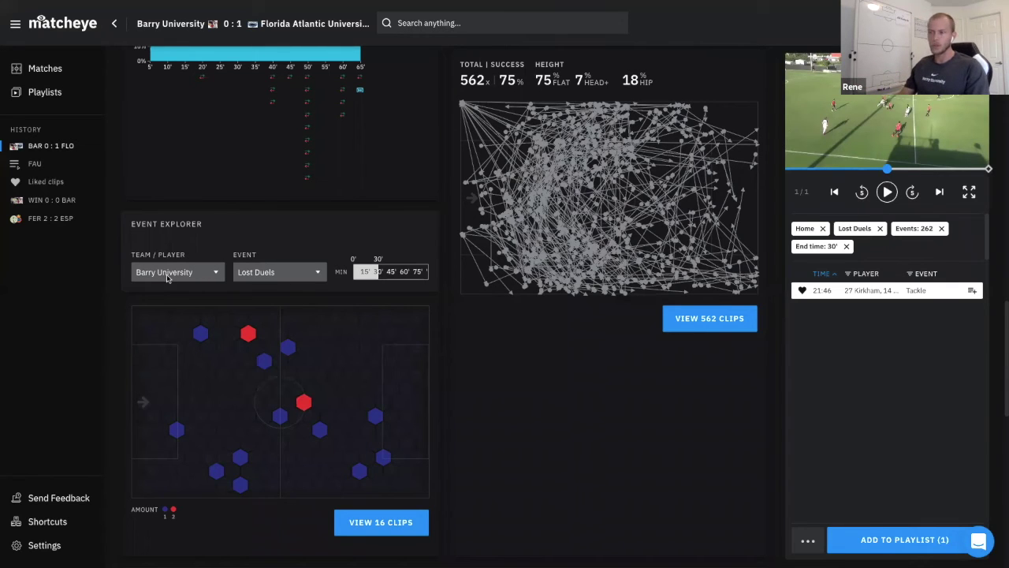
left_click(306, 273)
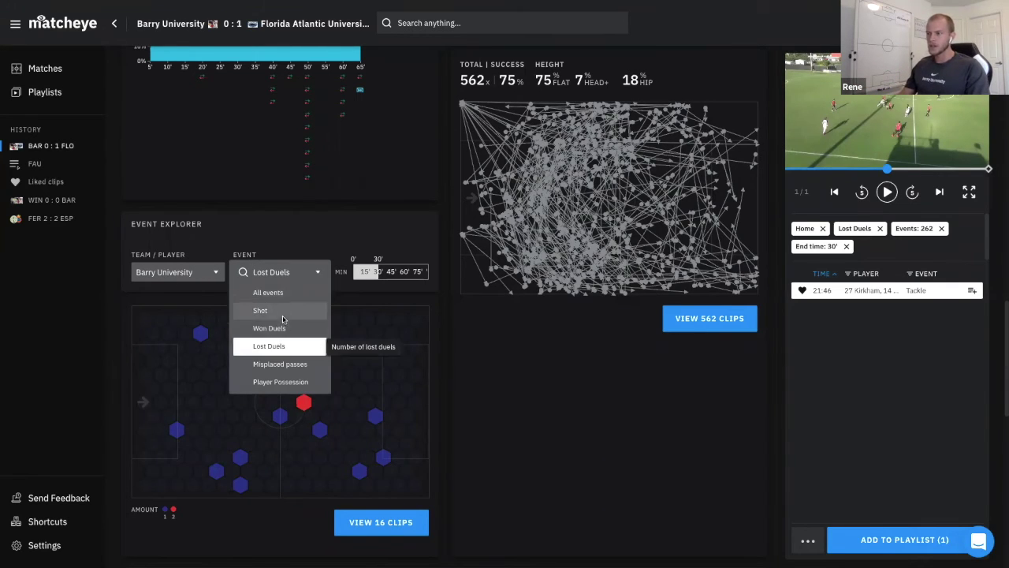
left_click(280, 311)
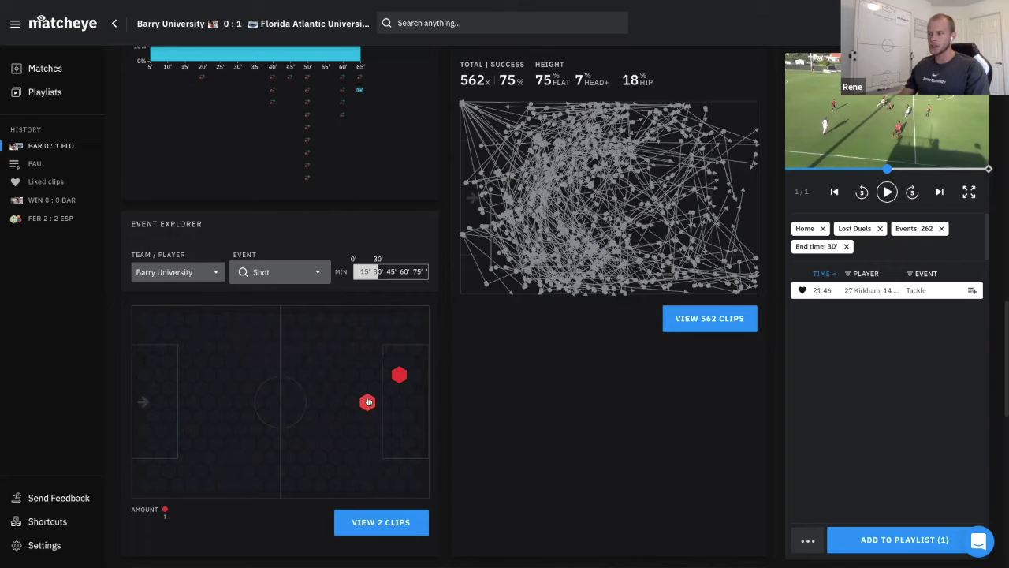
left_click_drag(379, 271, 437, 280)
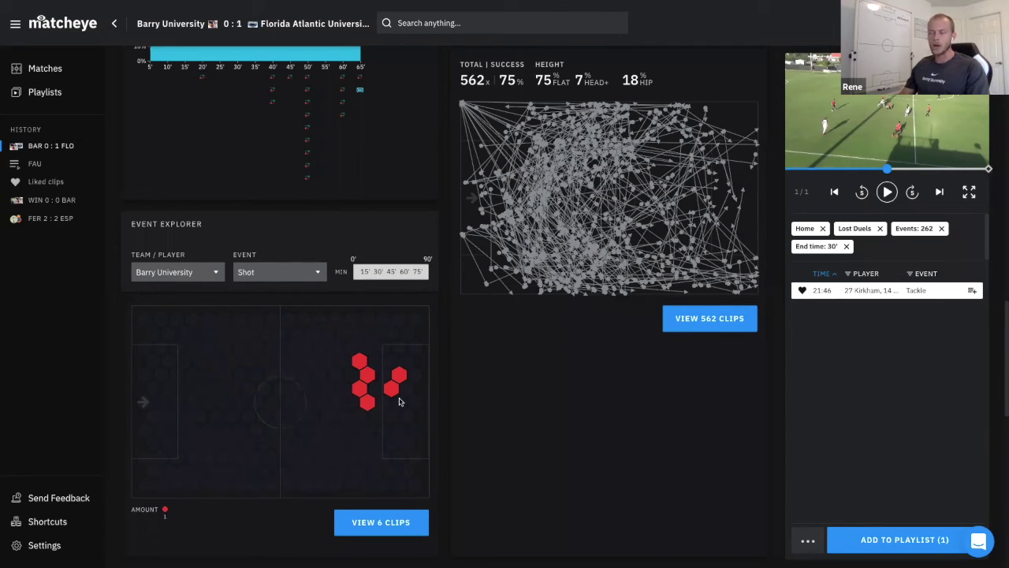
Switch the shot map to Florida Atlantic University and open the clip of the 61st-minute shot inside the penalty area
left_click(205, 273)
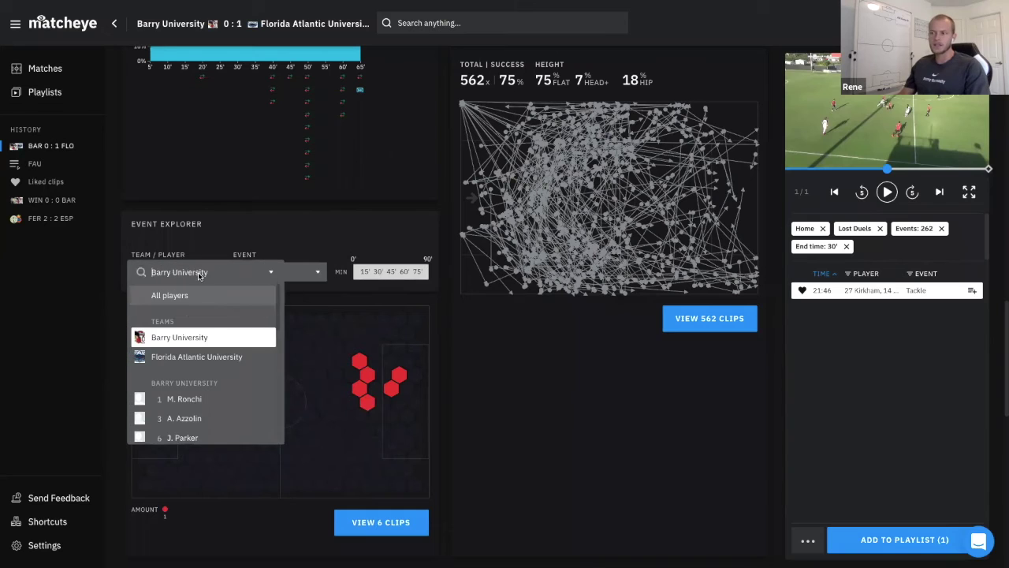
left_click(188, 357)
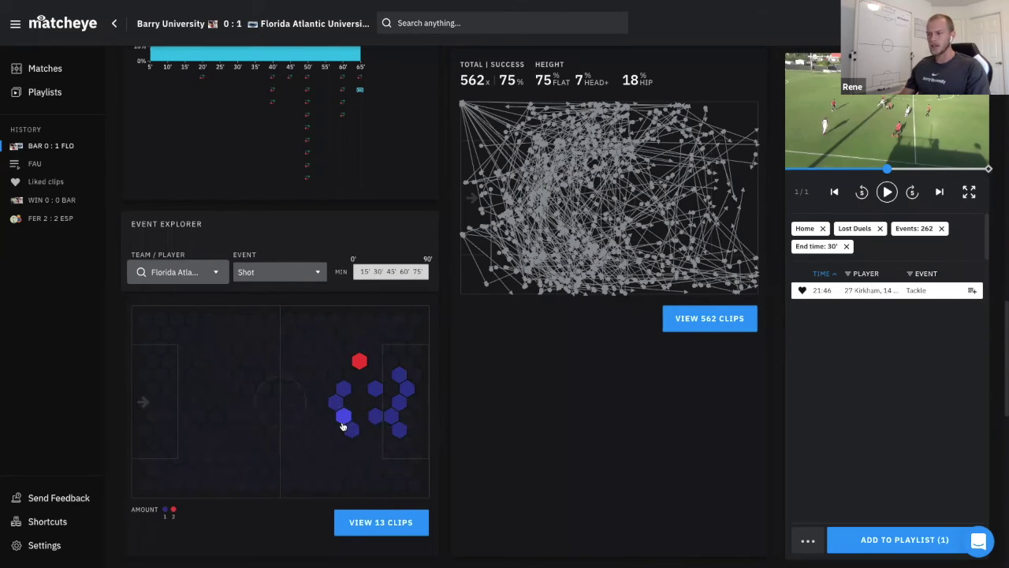
mouse_move(384, 394)
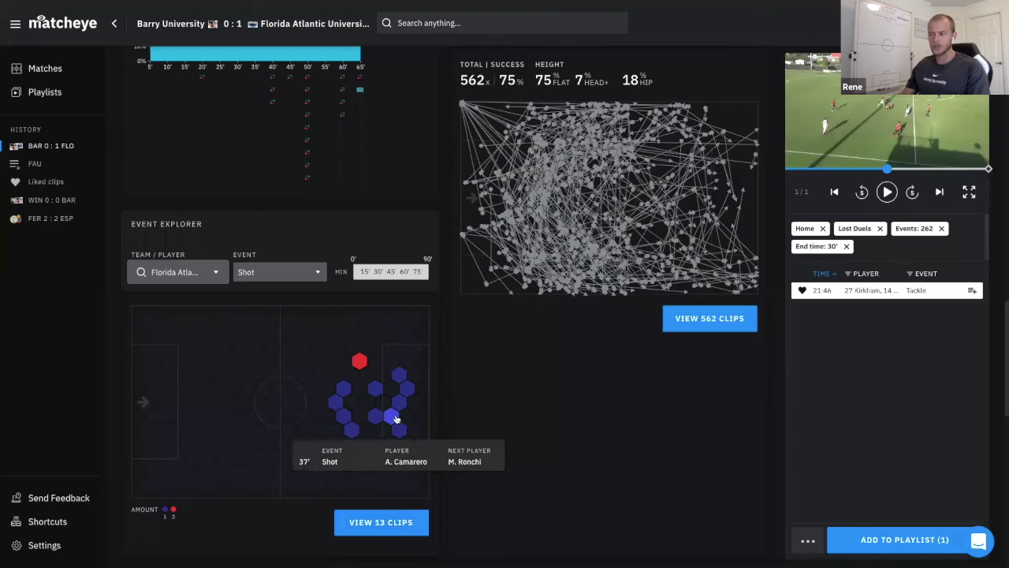
left_click(399, 409)
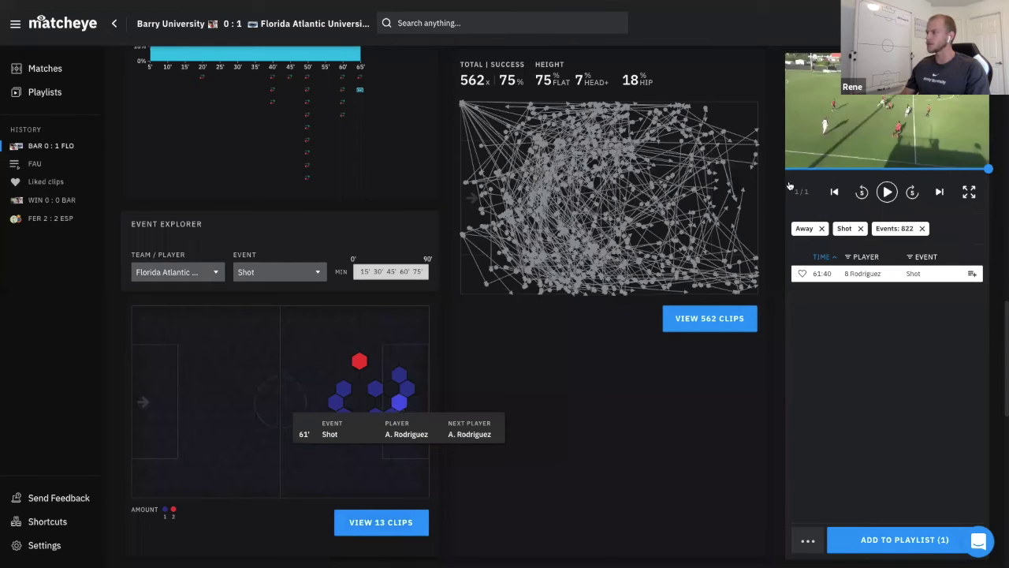
Play the 61:40 Florida Atlantic University shot clip and pause it after the shot
left_click(889, 192)
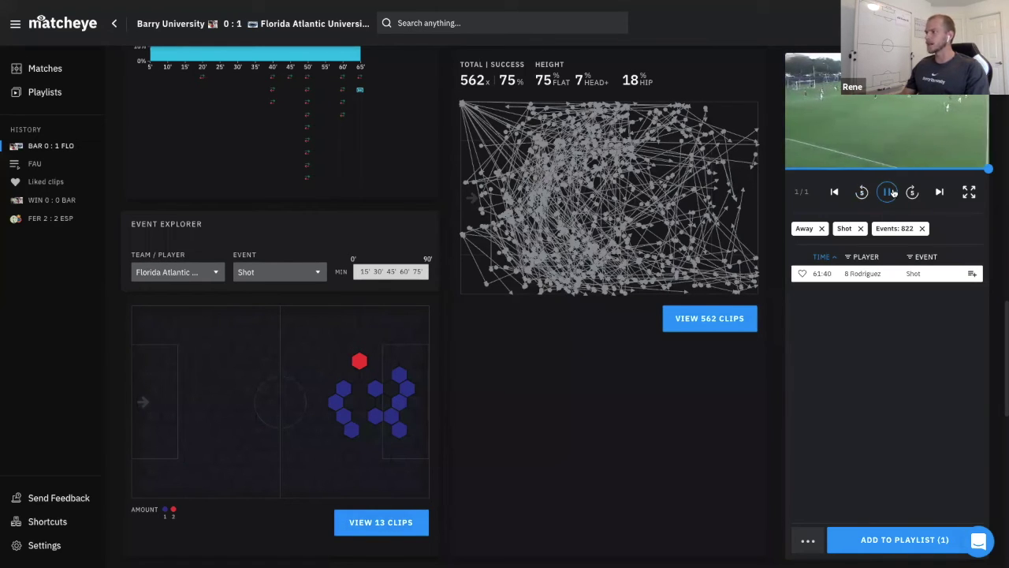
left_click(889, 192)
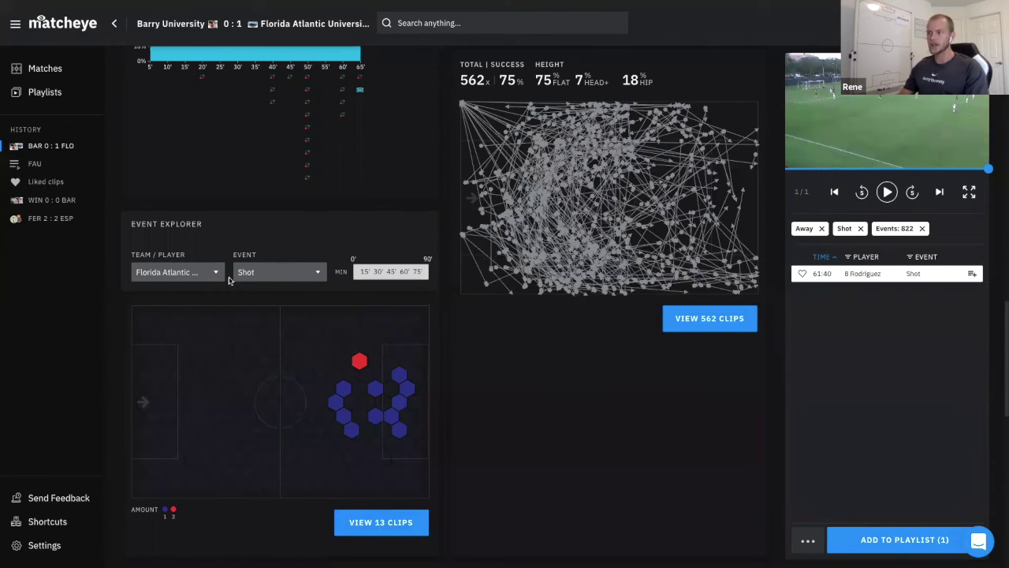
Filter the event map to Barry University's misplaced passes and limit the time range to minutes 0 to 30
left_click(259, 276)
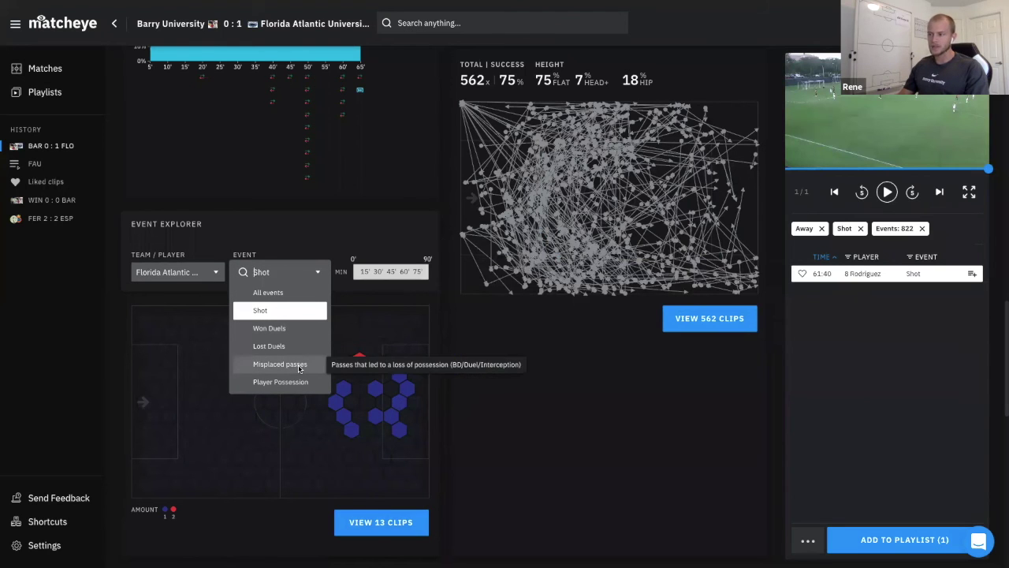
left_click(299, 367)
left_click(203, 273)
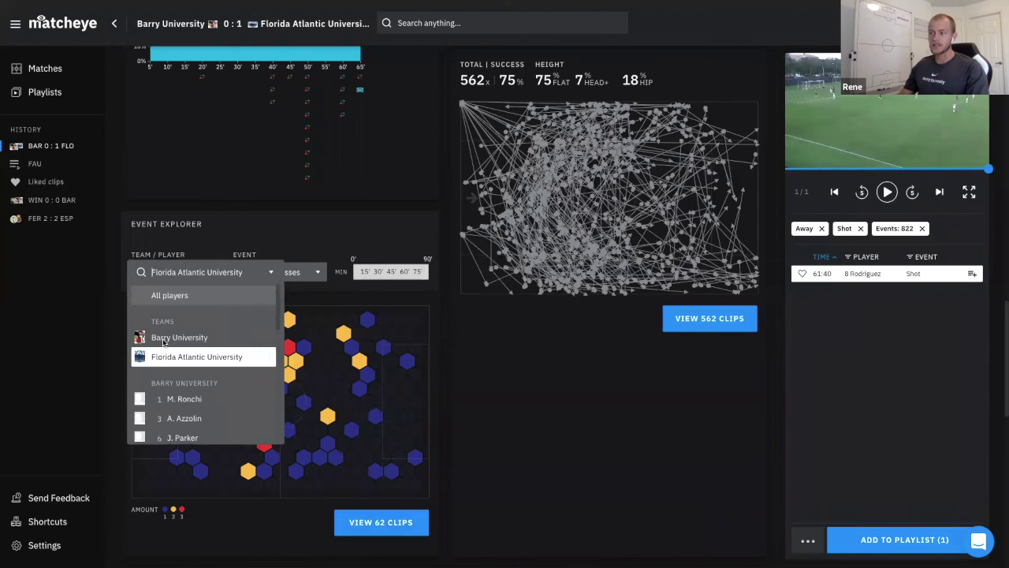
left_click(166, 340)
left_click_drag(369, 273, 381, 273)
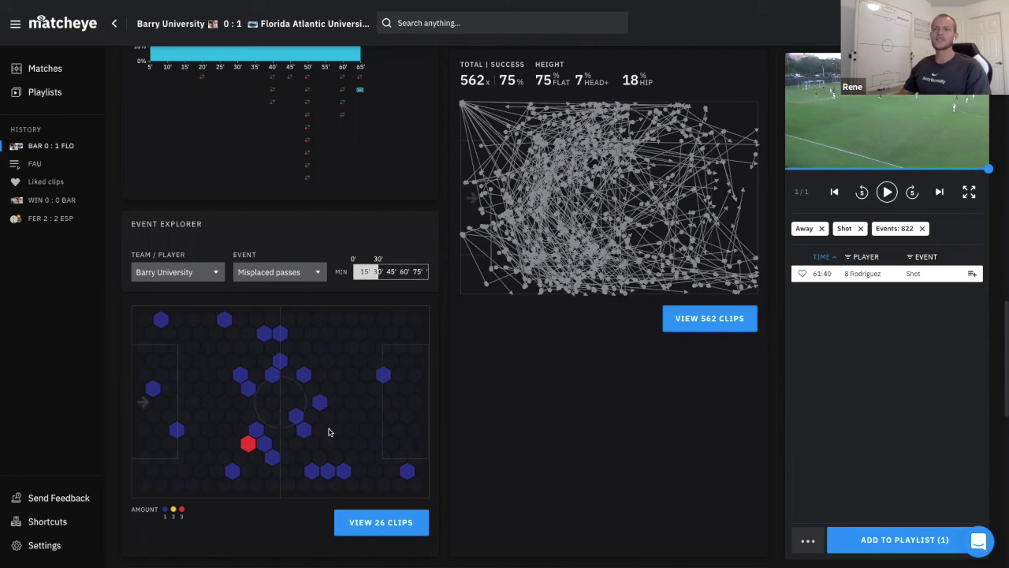
Open the clips of the misplaced passes from the 27th minute in Barry's own half and the 6th minute at the halfway line
left_click(249, 389)
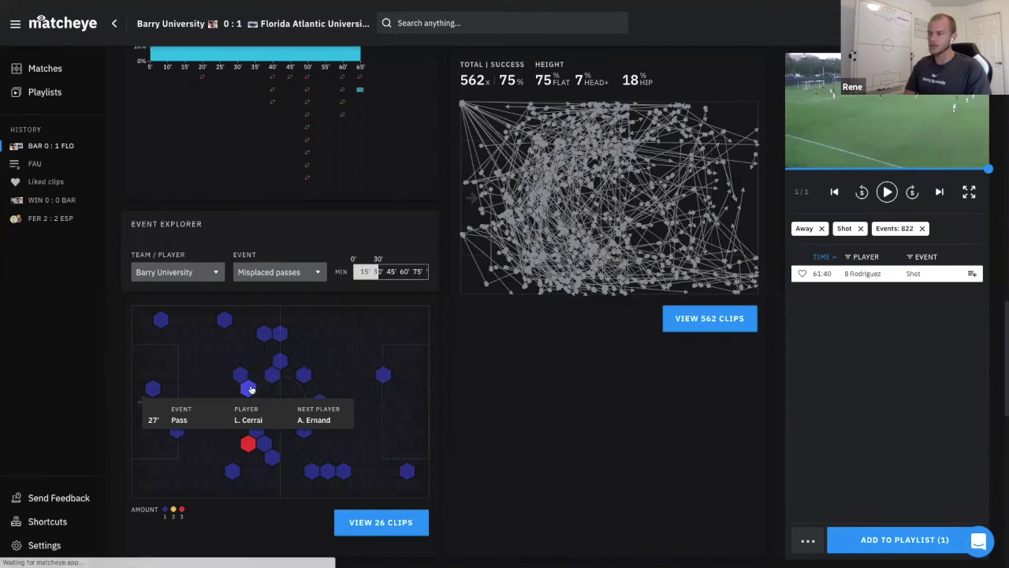
left_click(276, 369)
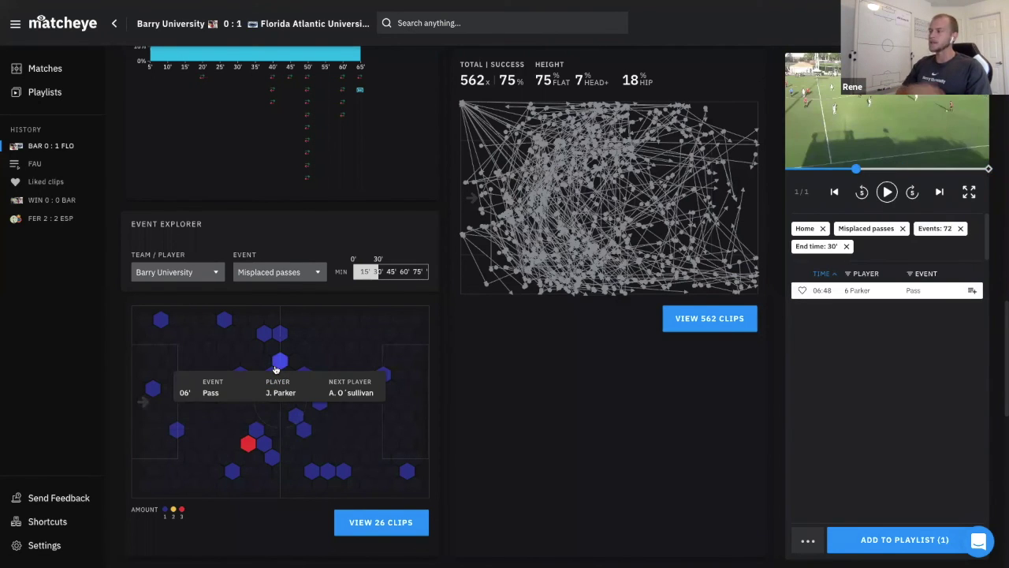